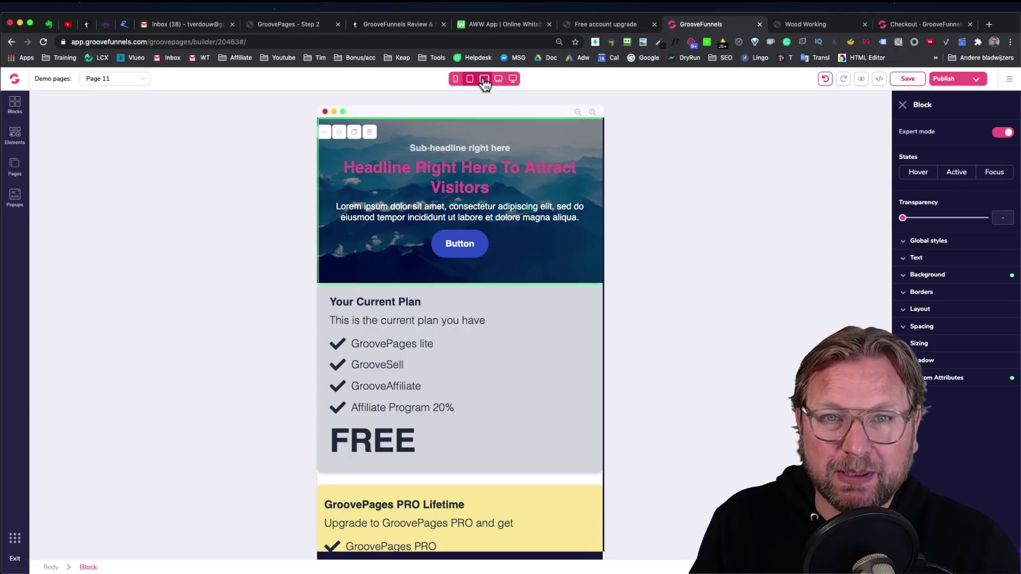
# Step: Preview the demo page with the hero headline and pricing plans at landscape tablet width
pyautogui.click(484, 79)
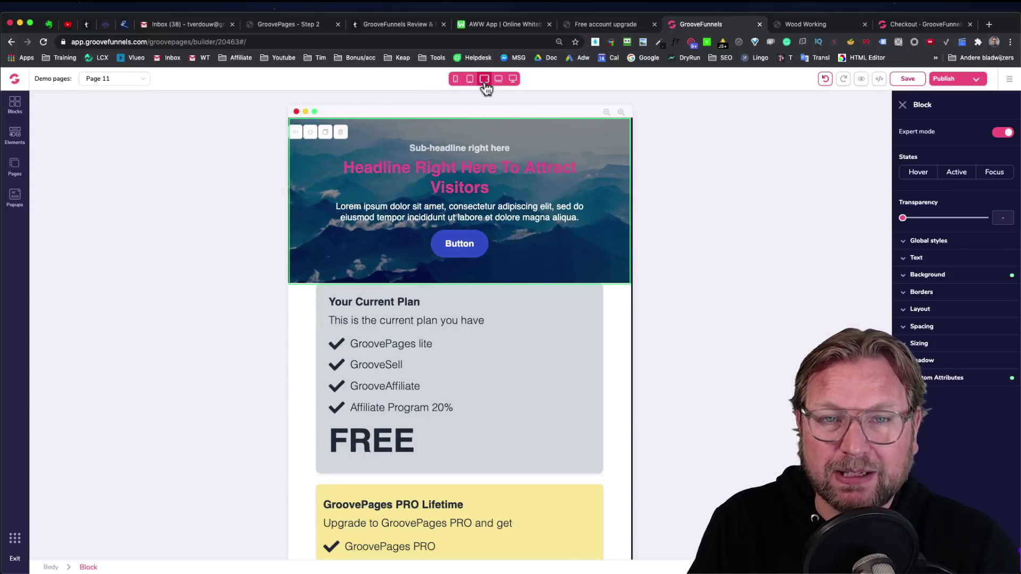
# Step: In phone view, set the hero headline's text colour to #66ABFF
pyautogui.click(513, 80)
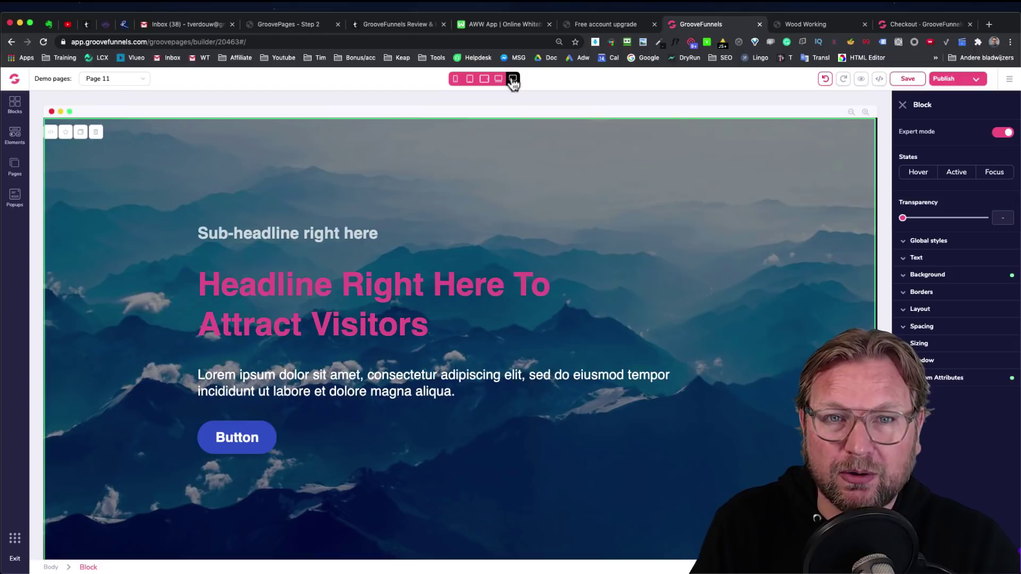
pyautogui.click(456, 79)
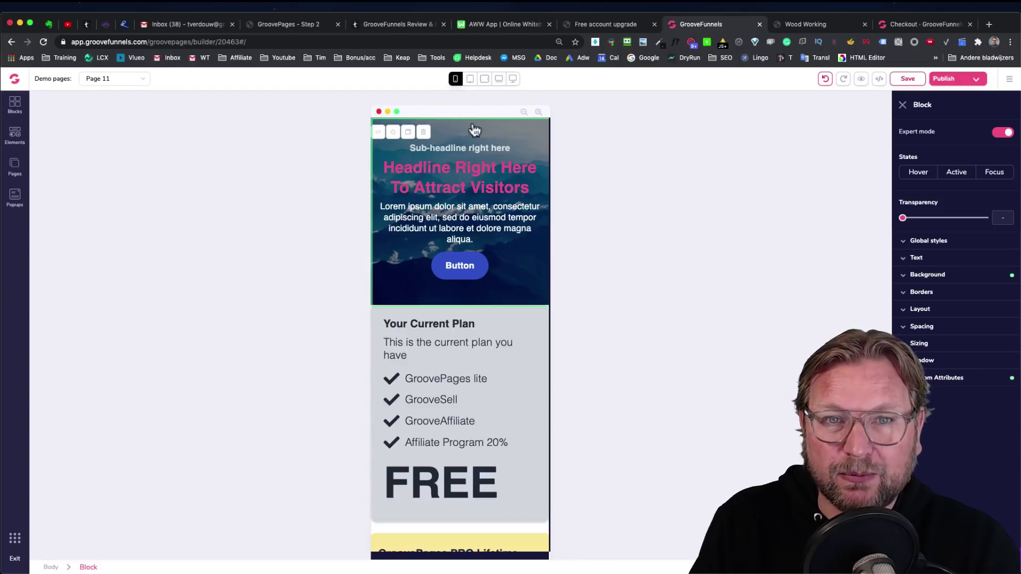
pyautogui.click(468, 175)
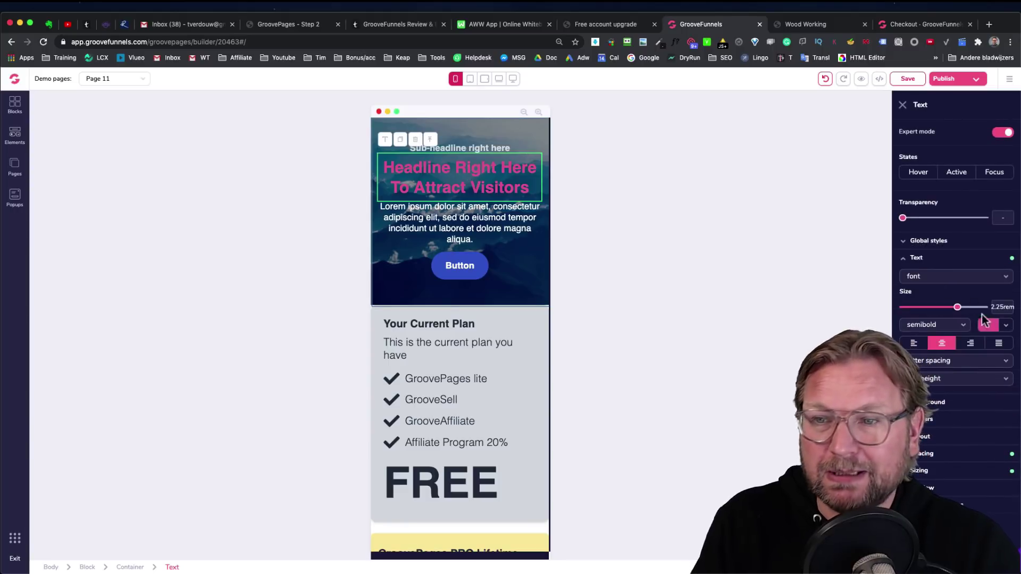
pyautogui.click(1006, 326)
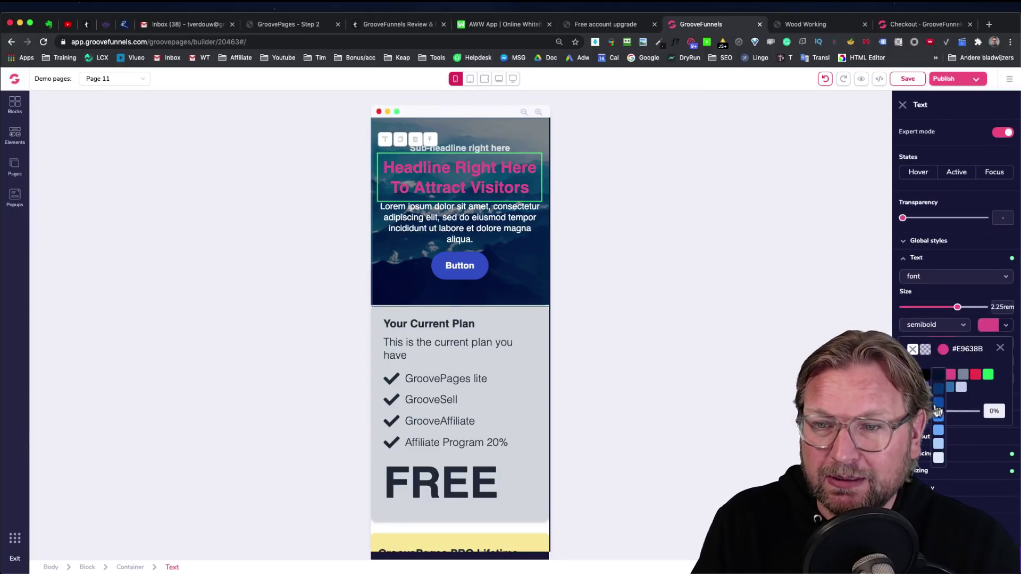
# Step: Check that the headline stays pink #E9638B at tablet, landscape tablet and desktop widths
pyautogui.click(470, 79)
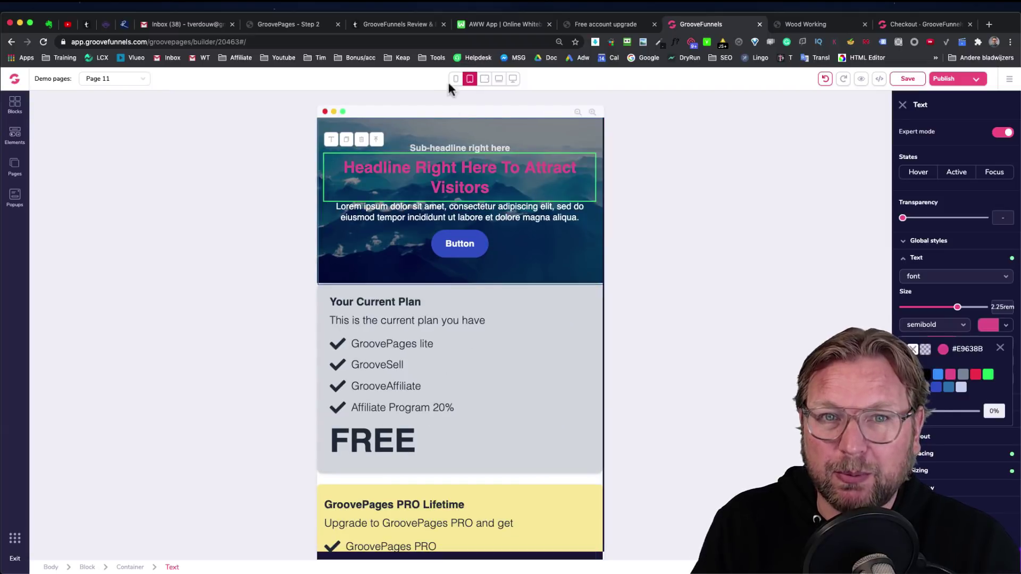
pyautogui.click(456, 79)
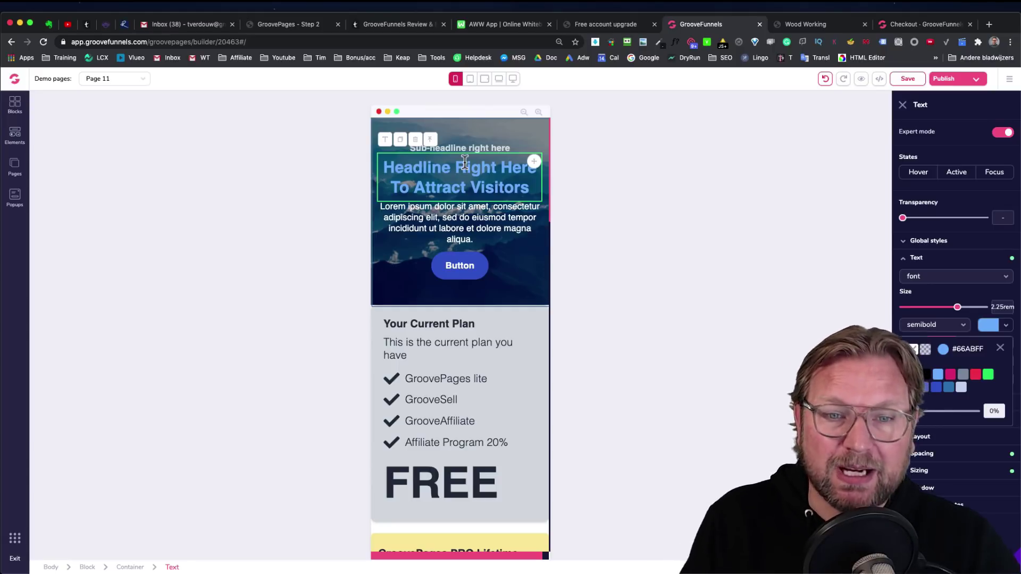
pyautogui.click(470, 79)
pyautogui.click(484, 81)
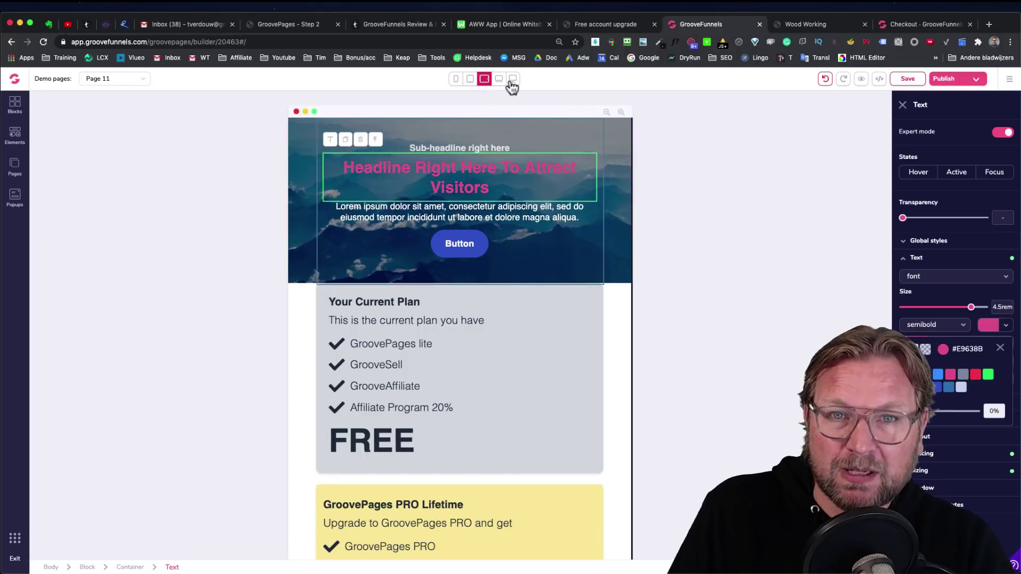
pyautogui.click(511, 81)
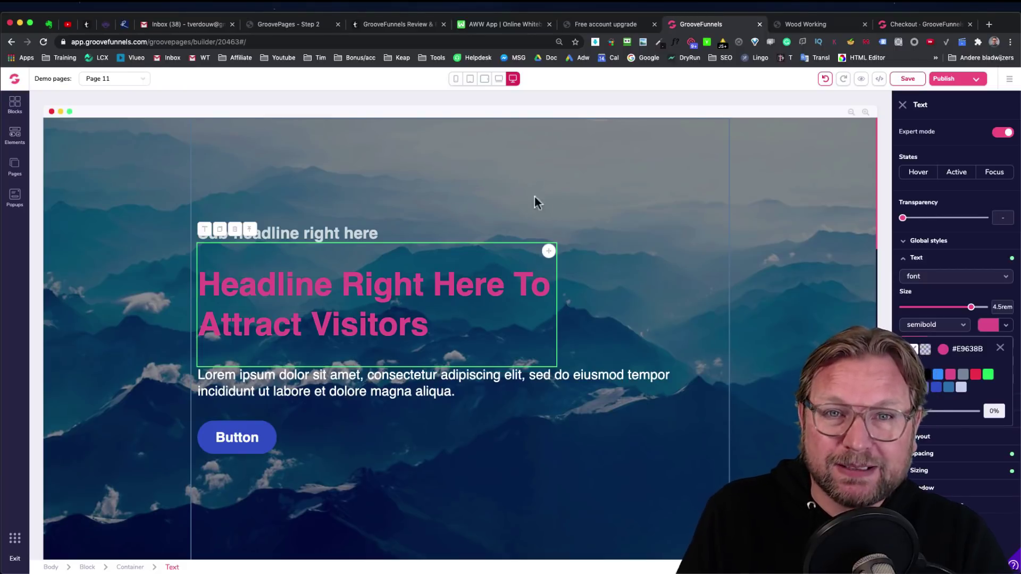
# Step: Scroll through the pricing cards at desktop width, then close the Text settings panel
pyautogui.scroll(-15, 529, 226)
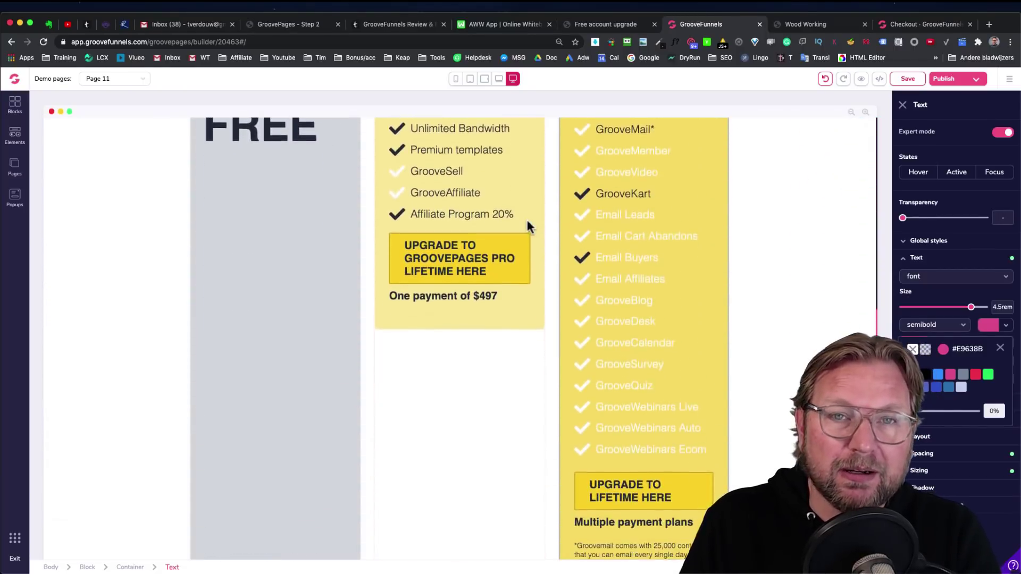
pyautogui.scroll(-5, 529, 228)
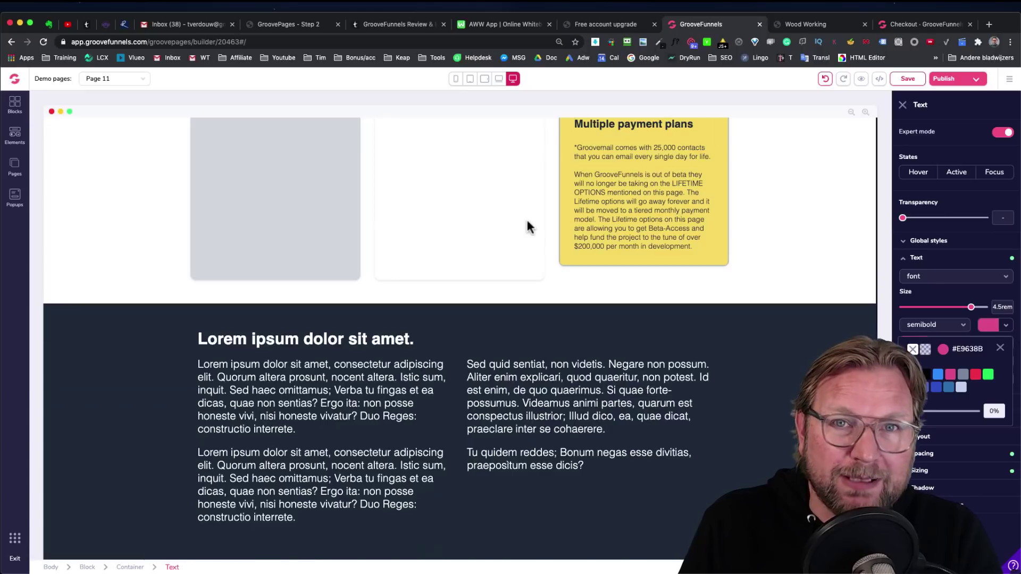
pyautogui.scroll(20, 529, 226)
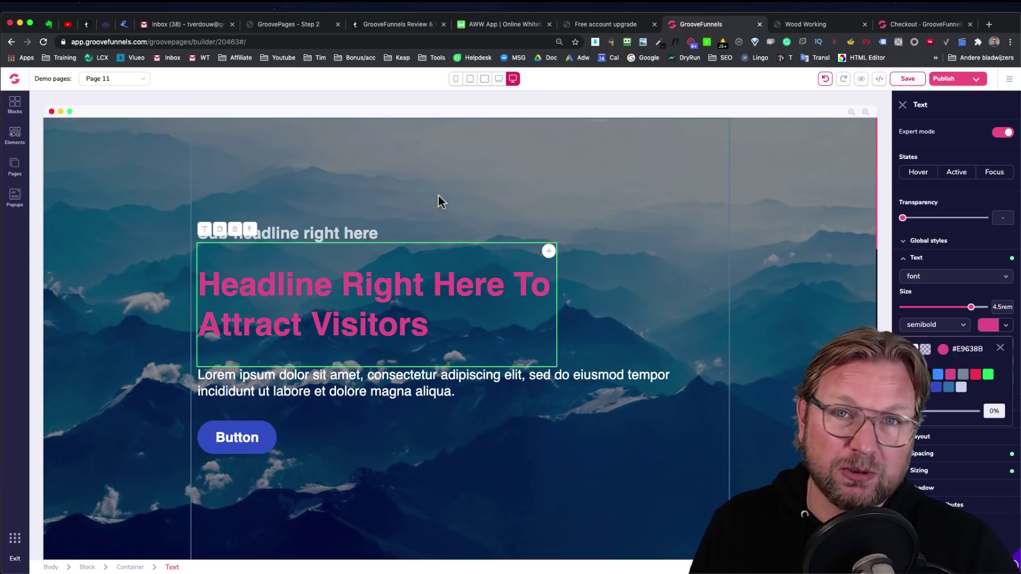
pyautogui.click(903, 105)
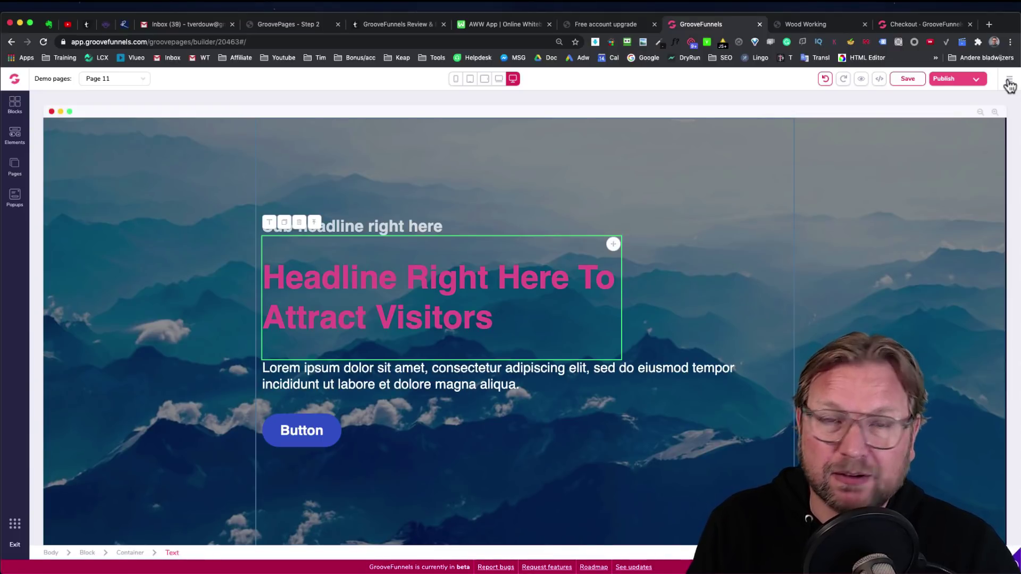
pyautogui.click(1010, 85)
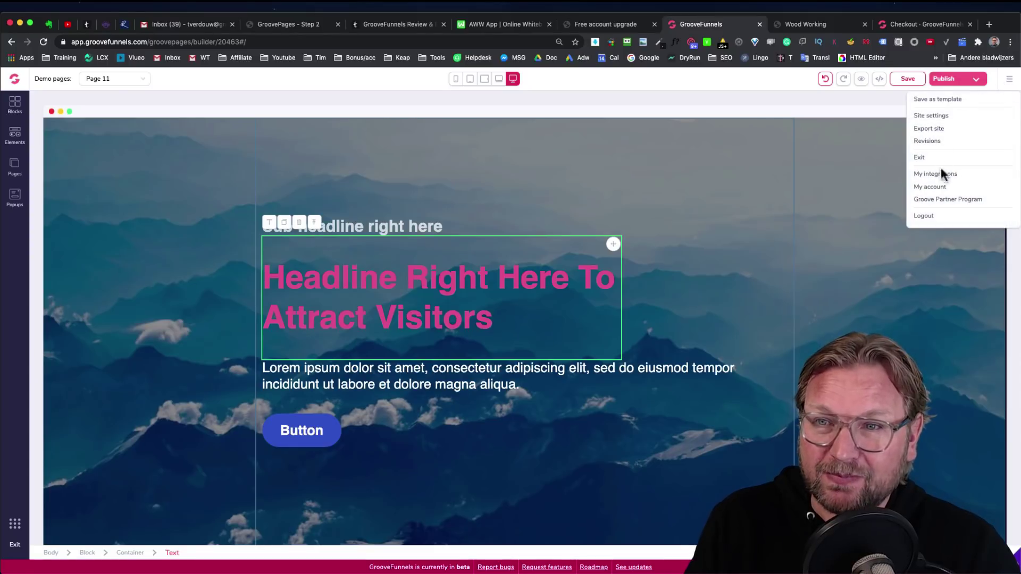
pyautogui.click(932, 117)
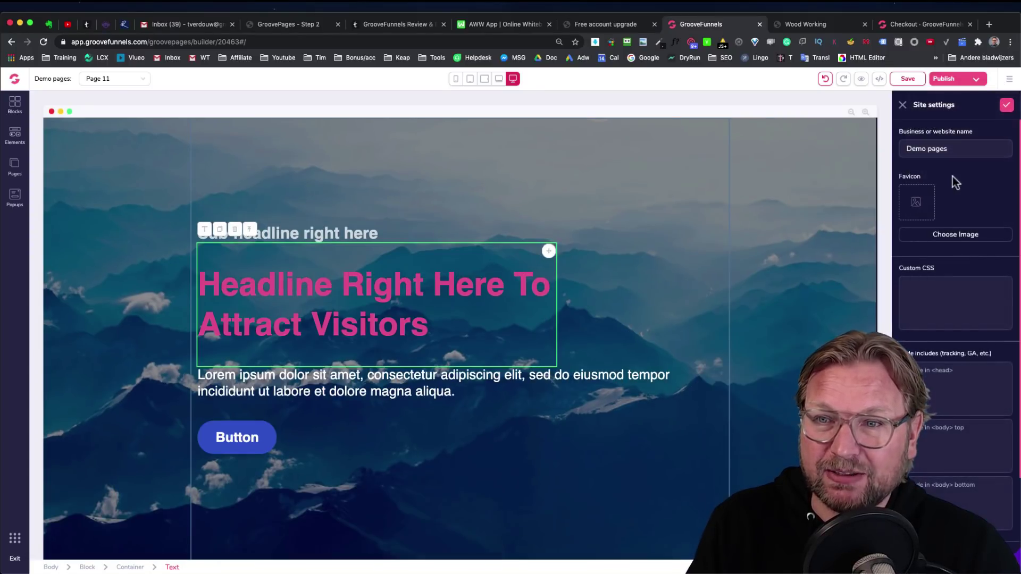
pyautogui.scroll(-5, 920, 257)
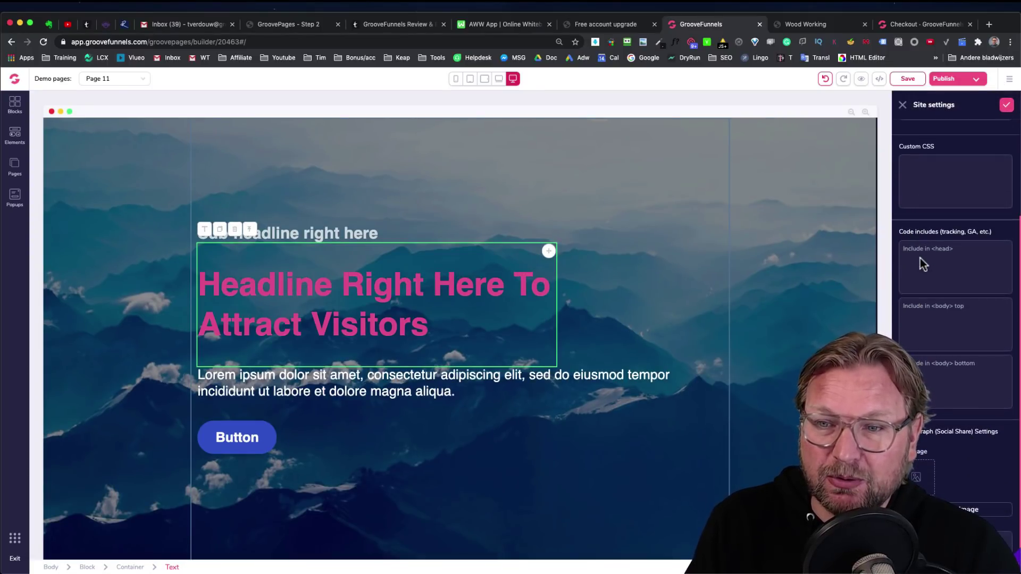
pyautogui.scroll(5, 921, 261)
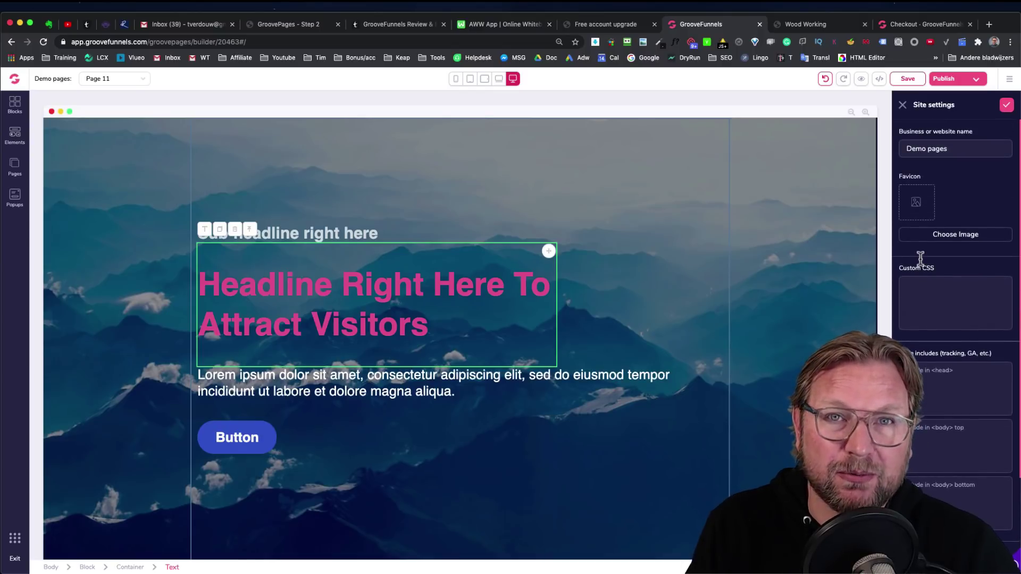
pyautogui.click(902, 105)
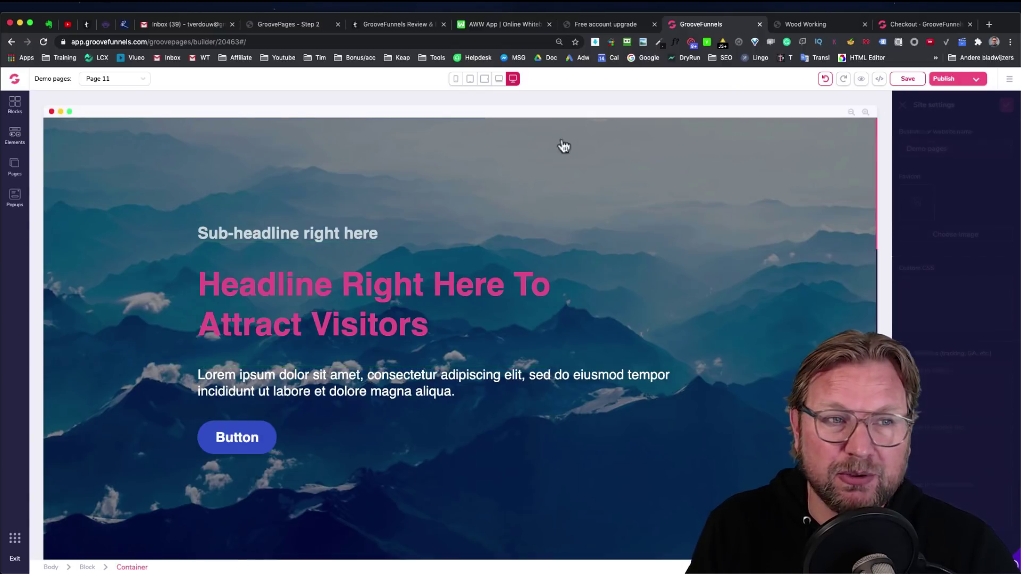
# Step: Open Page 11's Edit settings from the Pages panel
pyautogui.click(14, 167)
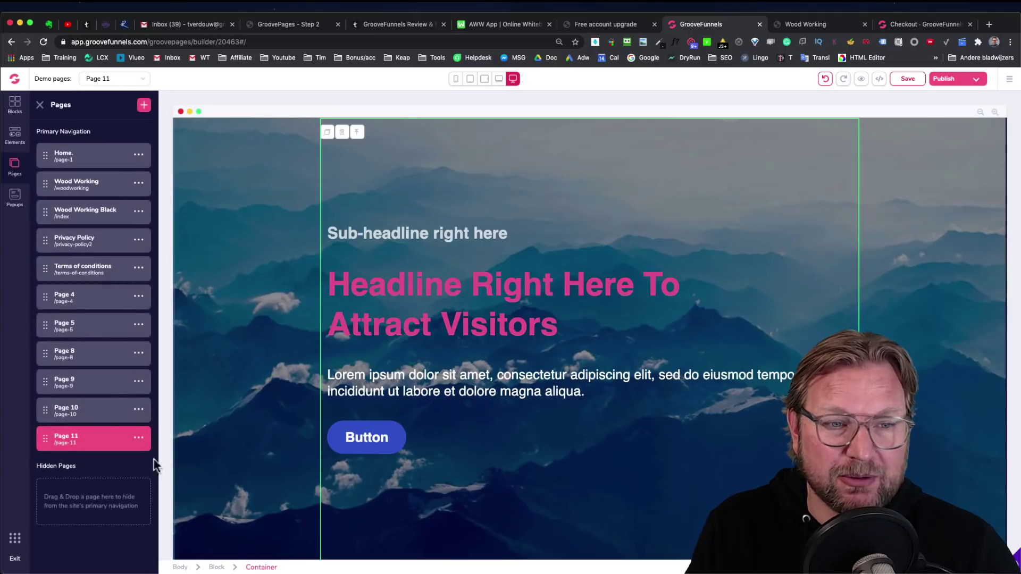
pyautogui.click(139, 440)
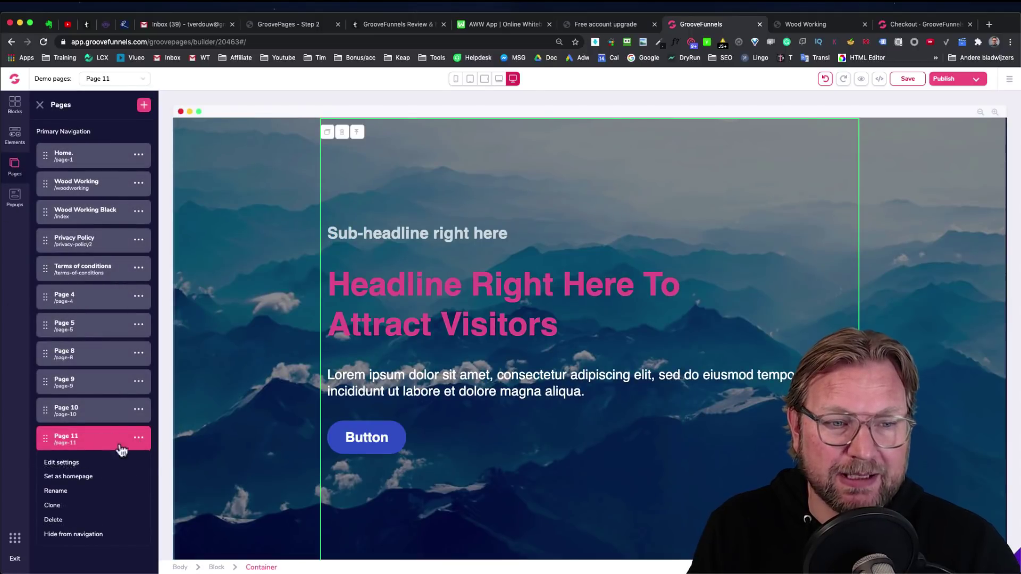
pyautogui.click(59, 468)
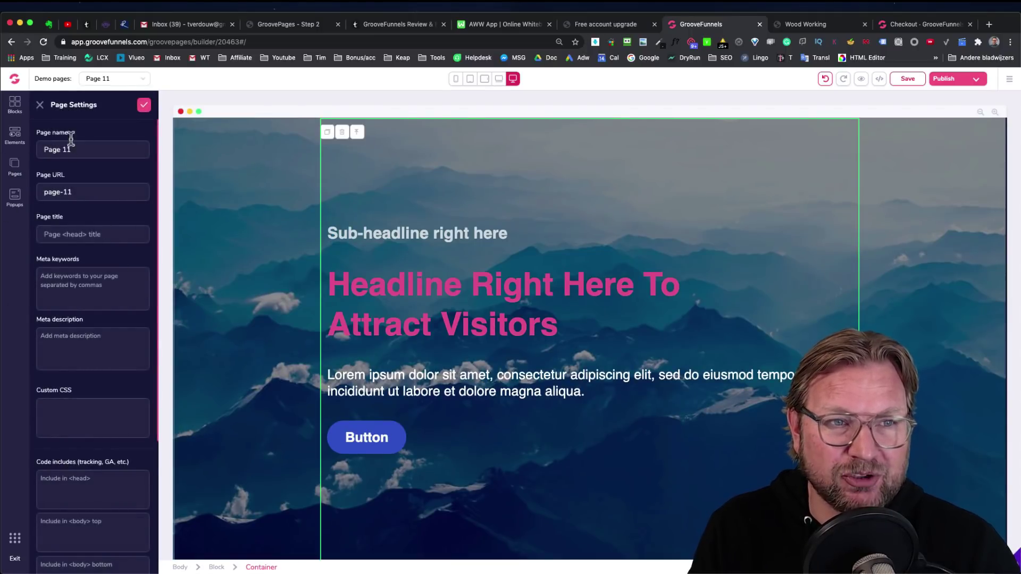
# Step: Review Page 11's name, URL and SEO fields, then reselect the hero headline's Text settings
pyautogui.tripleClick(56, 154)
pyautogui.tripleClick(68, 192)
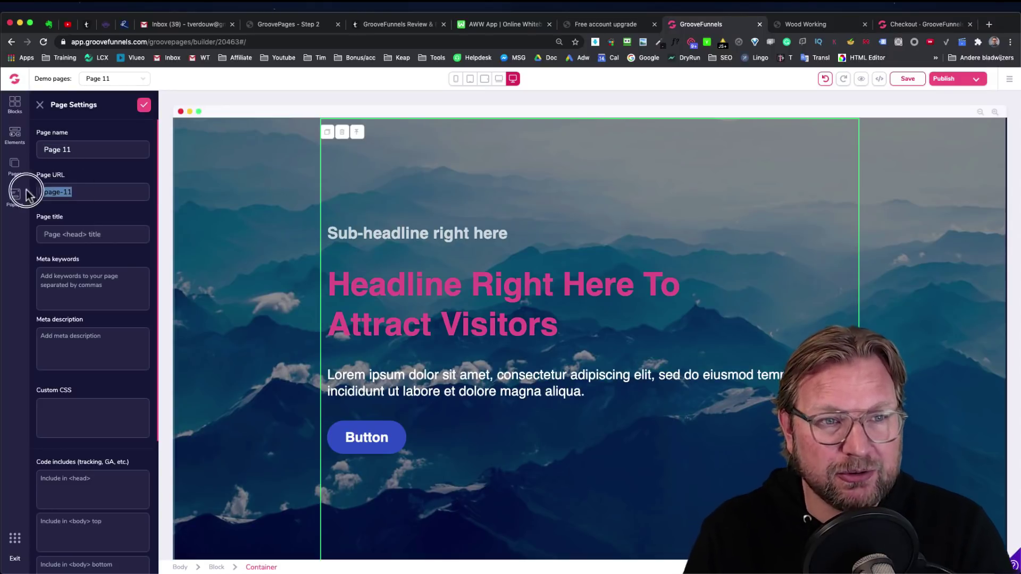
pyautogui.click(87, 234)
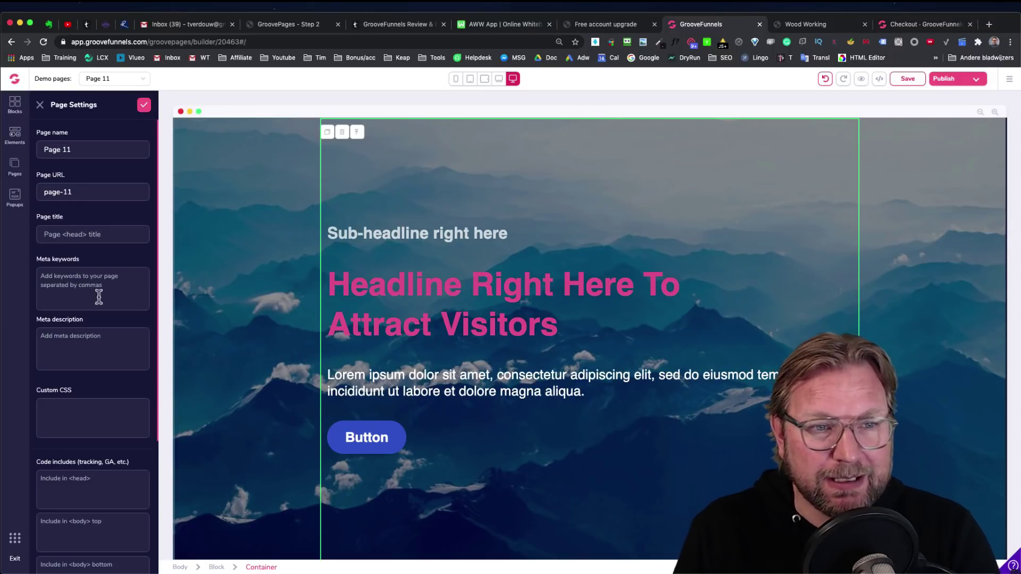
pyautogui.scroll(-6, 100, 359)
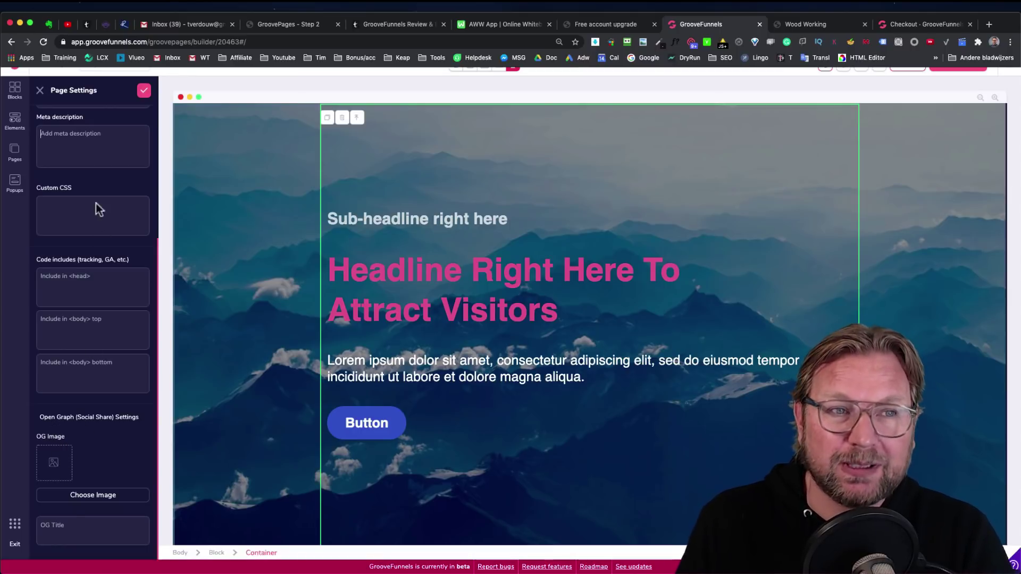
pyautogui.click(41, 92)
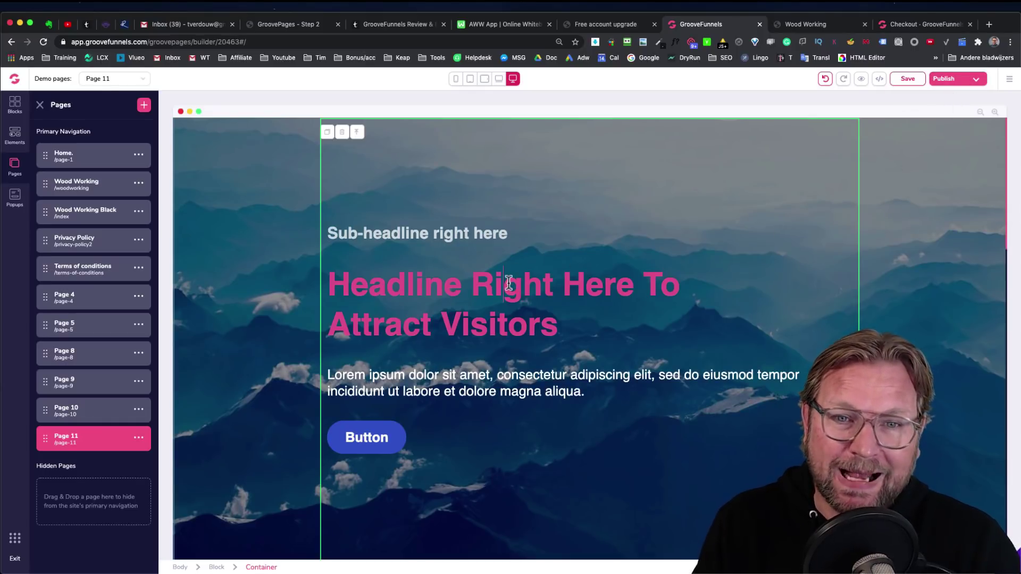
pyautogui.click(471, 285)
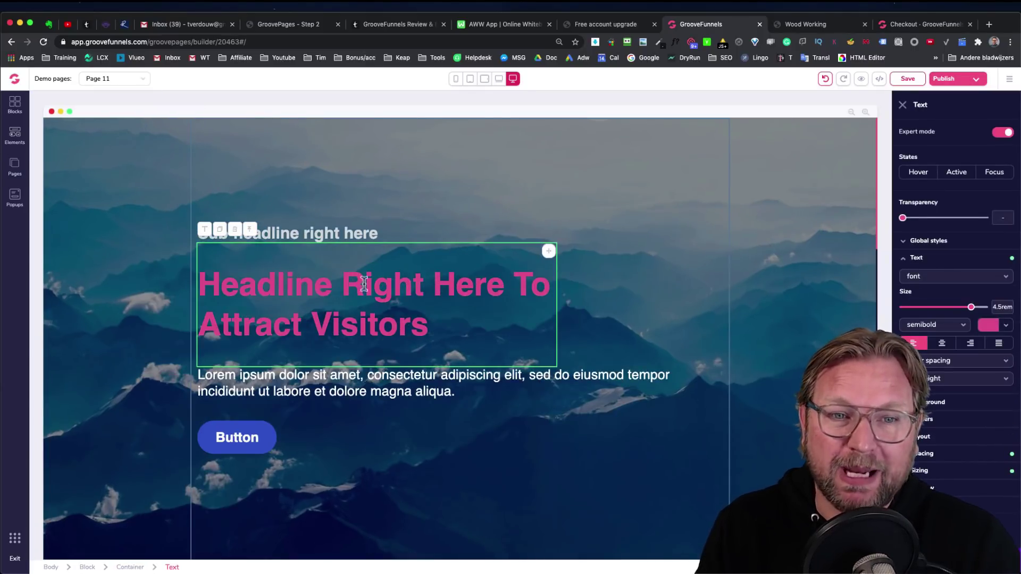
# Step: Select part of the headline, scroll through the pricing cards, and show the builder menu
pyautogui.moveTo(413, 284); pyautogui.dragTo(315, 284)
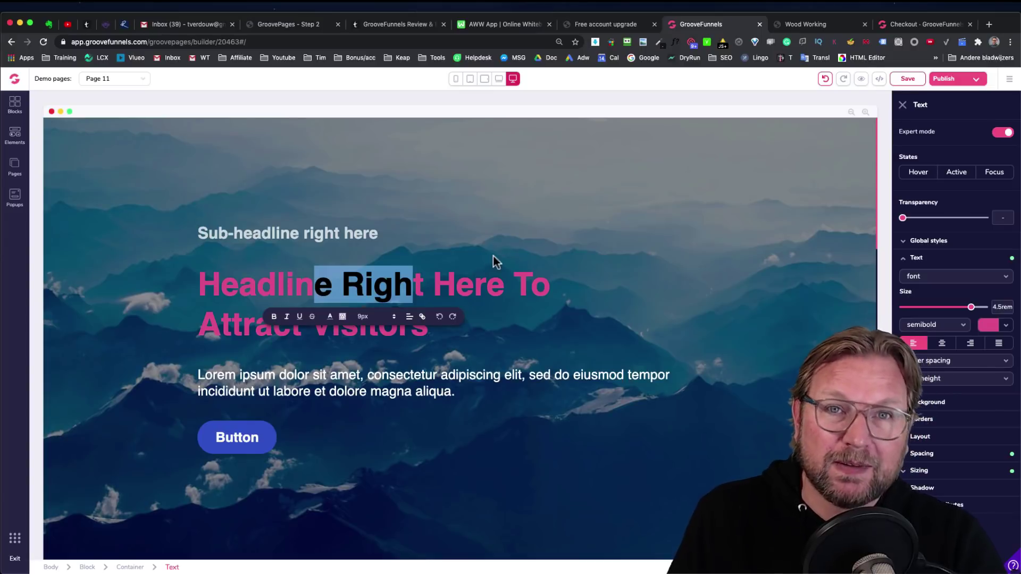
pyautogui.scroll(-5, 493, 256)
pyautogui.scroll(-3, 493, 256)
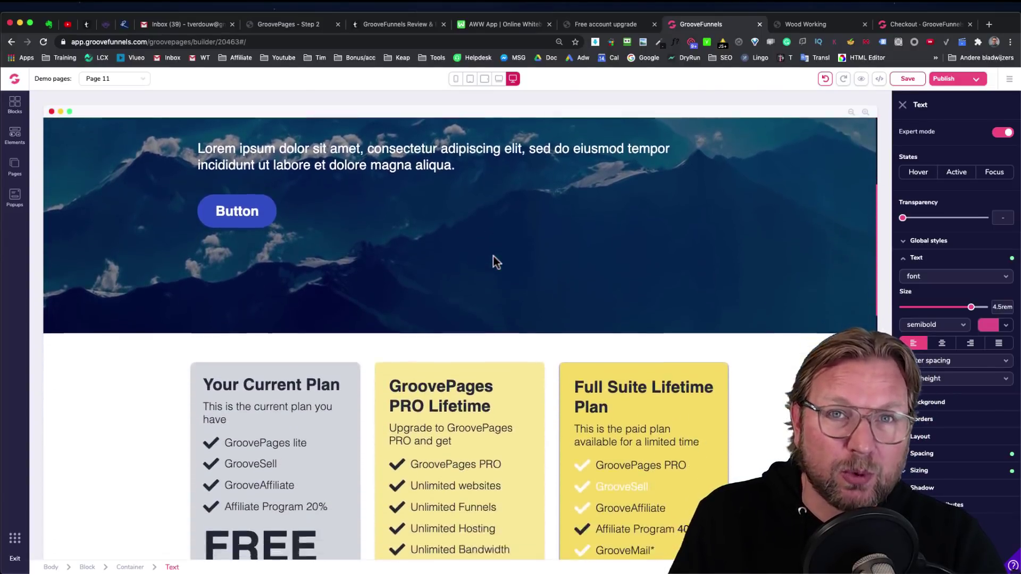
pyautogui.scroll(4, 519, 253)
pyautogui.scroll(2, 519, 256)
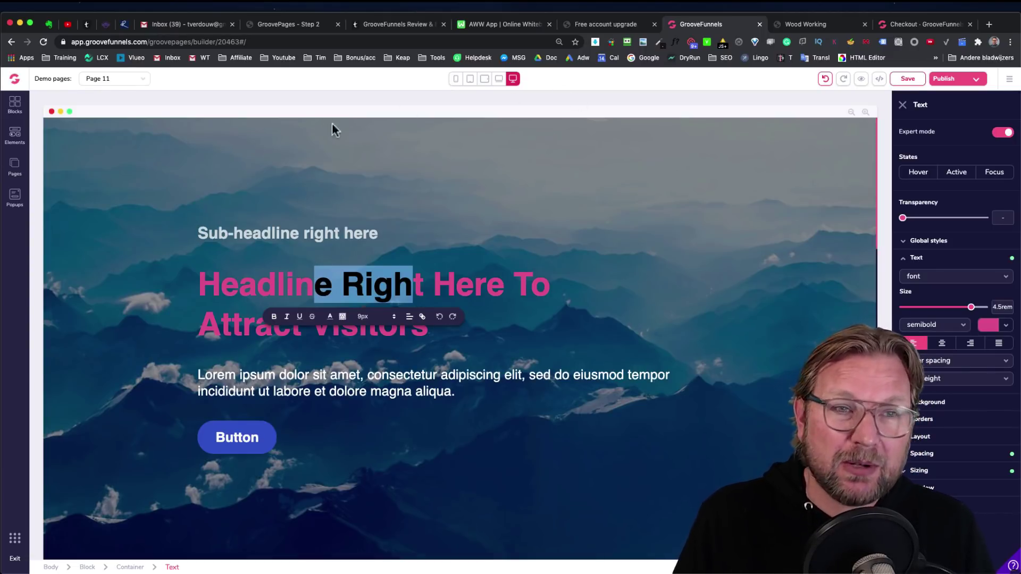
pyautogui.click(1009, 80)
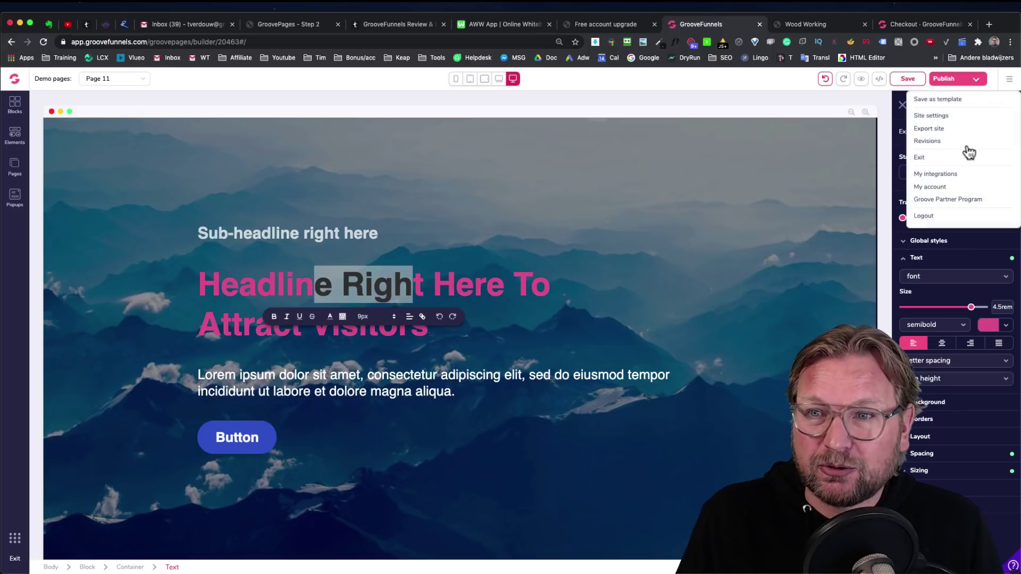
# Step: Exit the builder to My Sites and switch to GrooveSell from the apps list
pyautogui.click(920, 158)
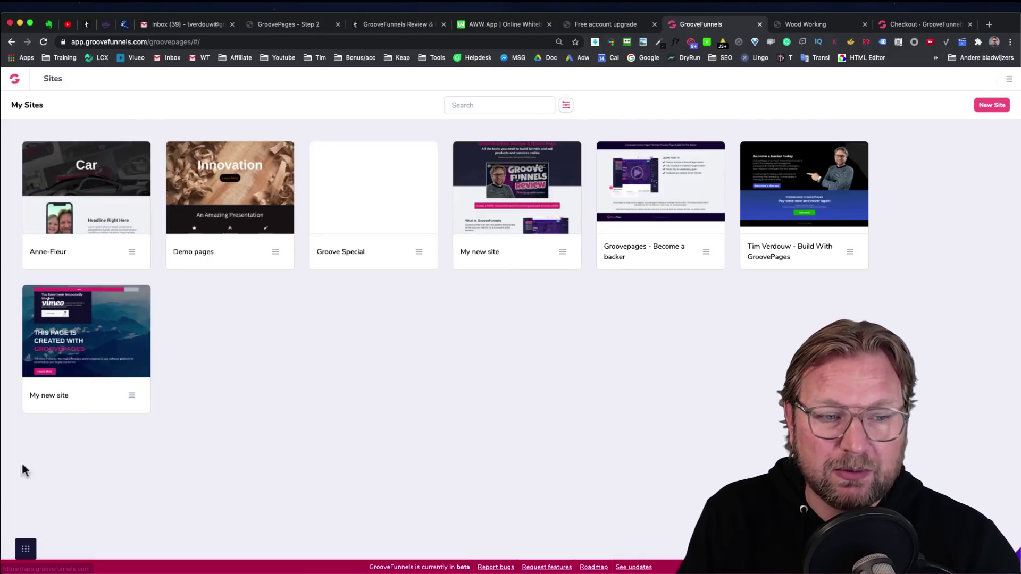
pyautogui.click(27, 549)
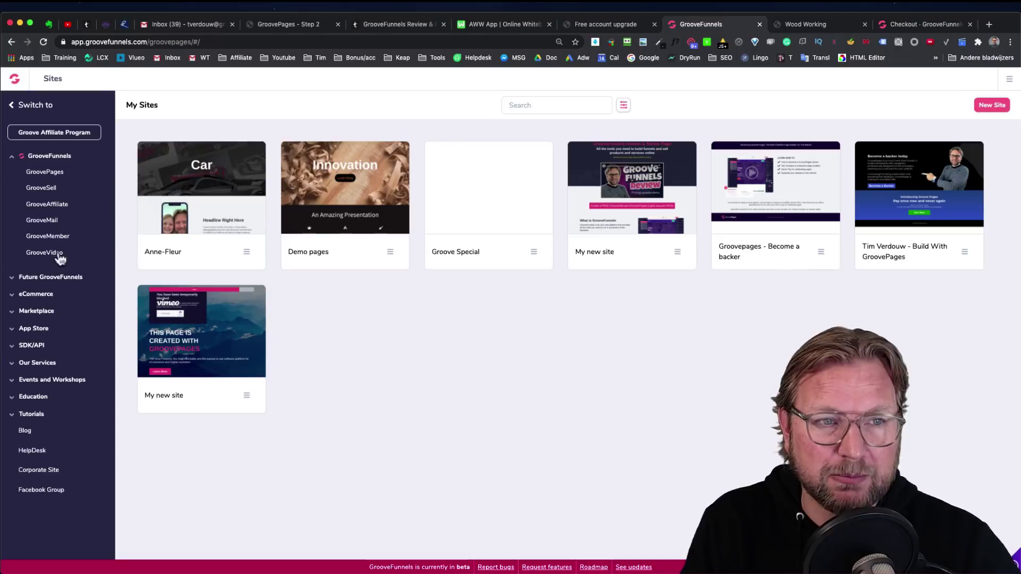
pyautogui.click(43, 195)
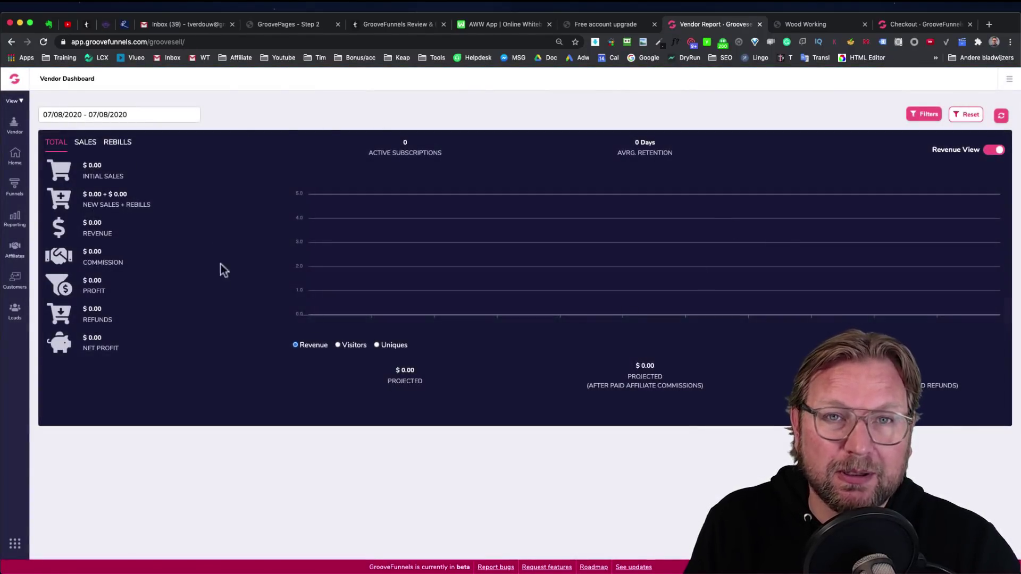
# Step: View Test Funnel's products (Meditation), then switch to the Affiliate dashboard
pyautogui.click(16, 191)
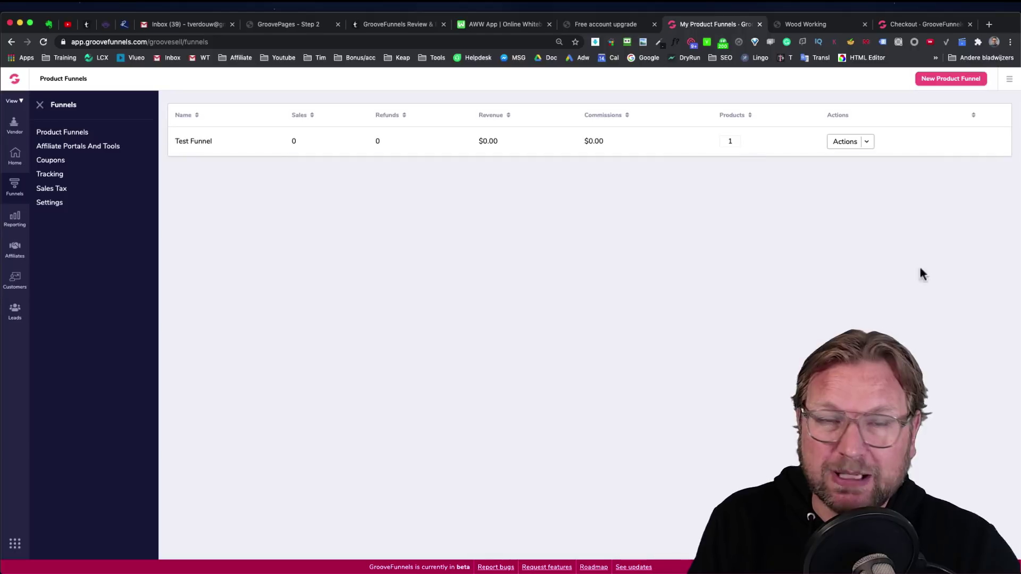
pyautogui.click(867, 143)
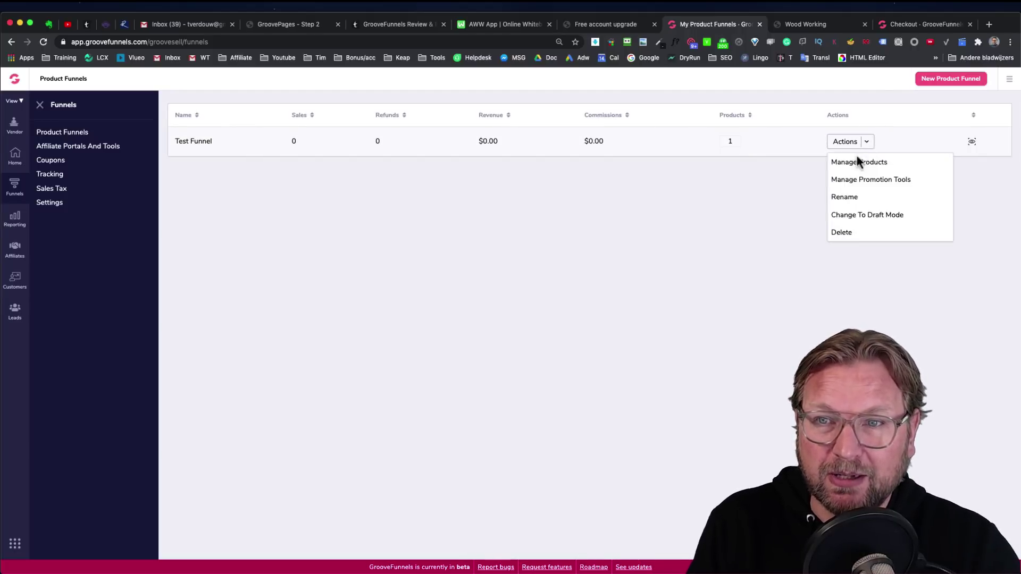
pyautogui.click(858, 162)
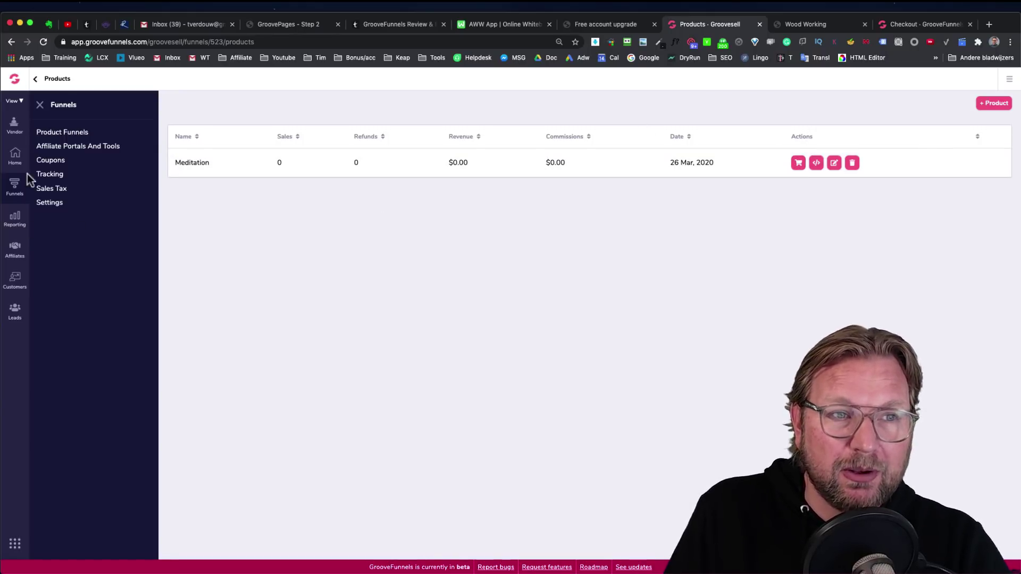
pyautogui.click(15, 127)
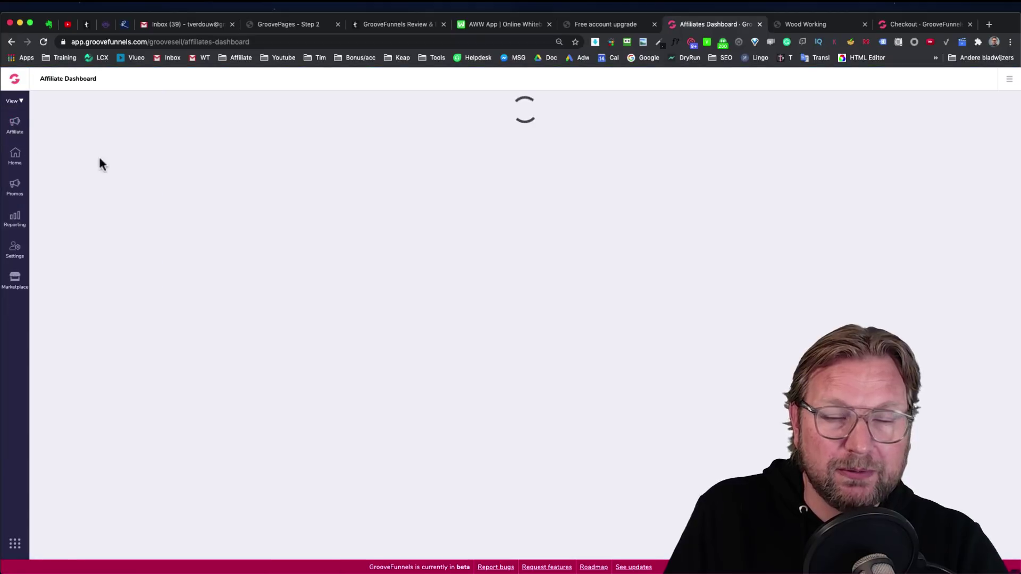